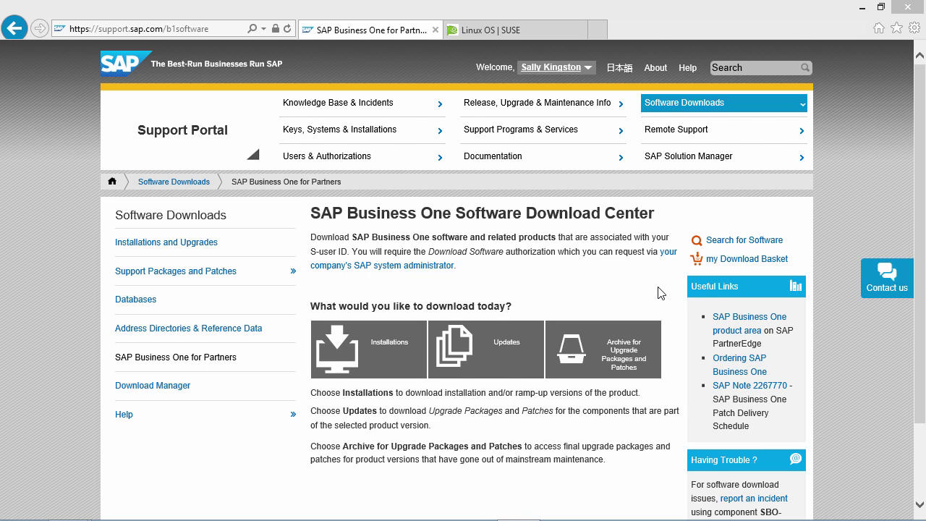
# Step: Browse the SAP Business One updates to the SAP B1 9.1 FOR SAP HANA component under Comprised Software Component Versions
pyautogui.click(513, 348)
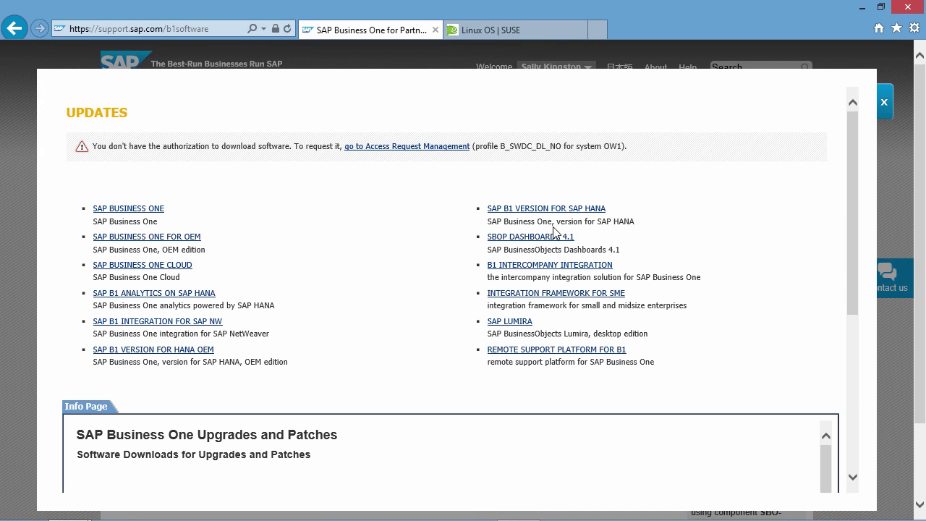
pyautogui.click(556, 209)
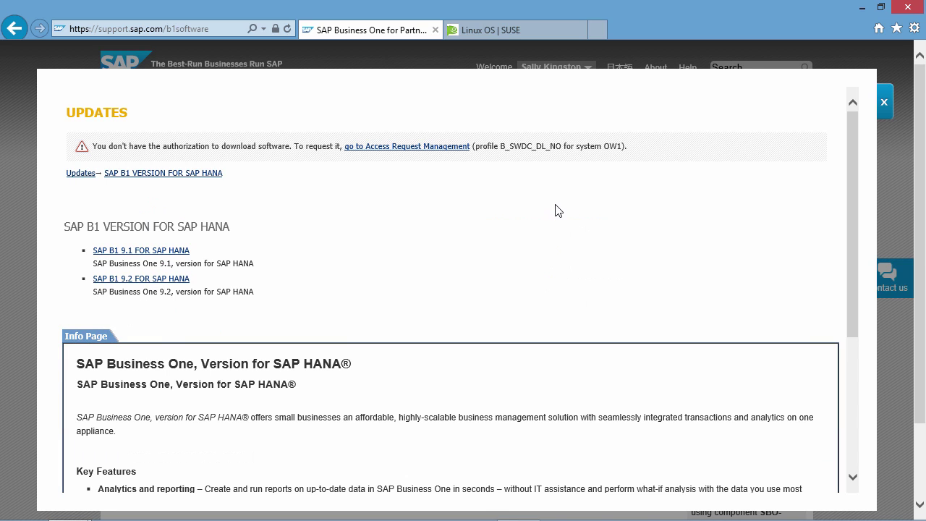
pyautogui.click(156, 253)
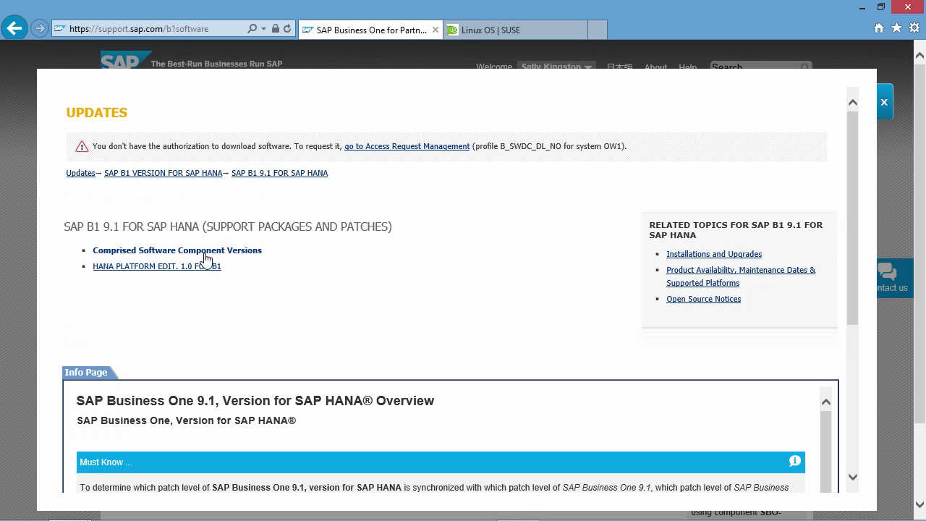
pyautogui.click(249, 255)
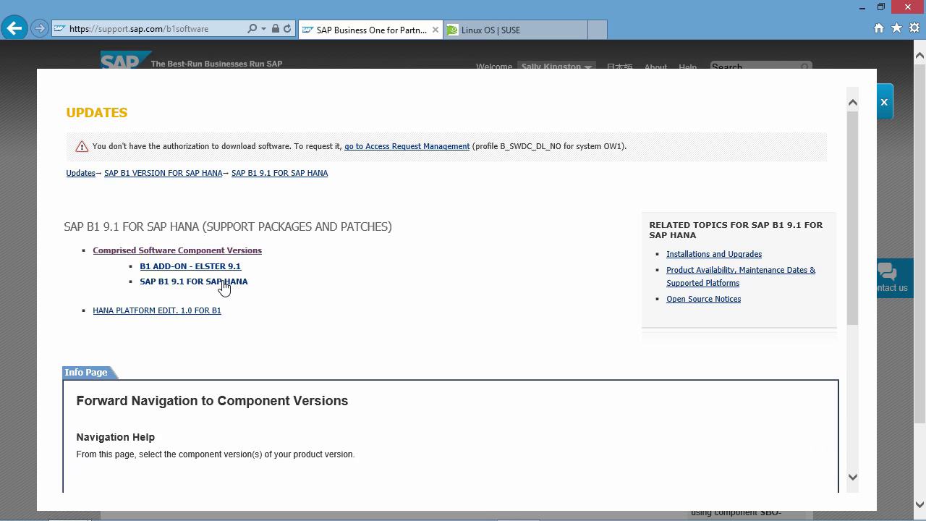
pyautogui.click(222, 282)
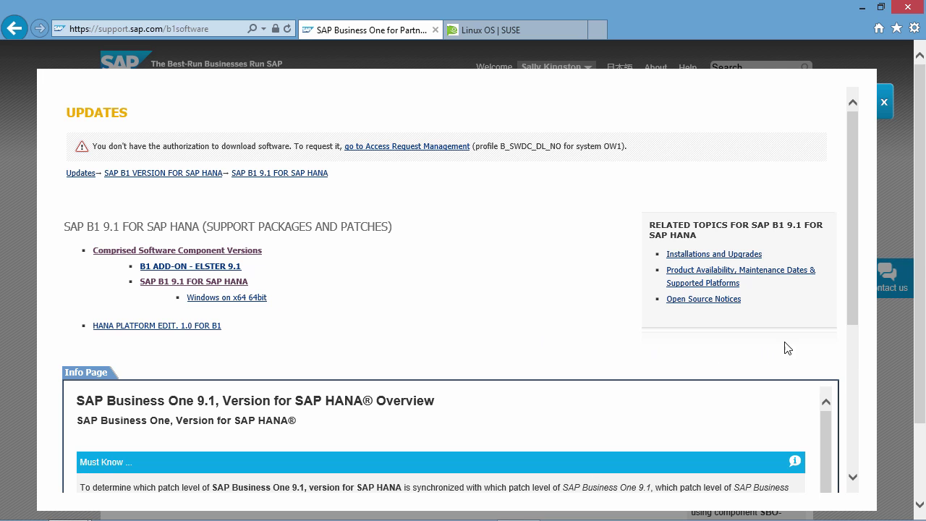
# Step: Open SAP Note 2001393 from the info page and go through its mentions of "suse" to check the supported Linux versions
pyautogui.moveTo(850, 320); pyautogui.dragTo(851, 420)
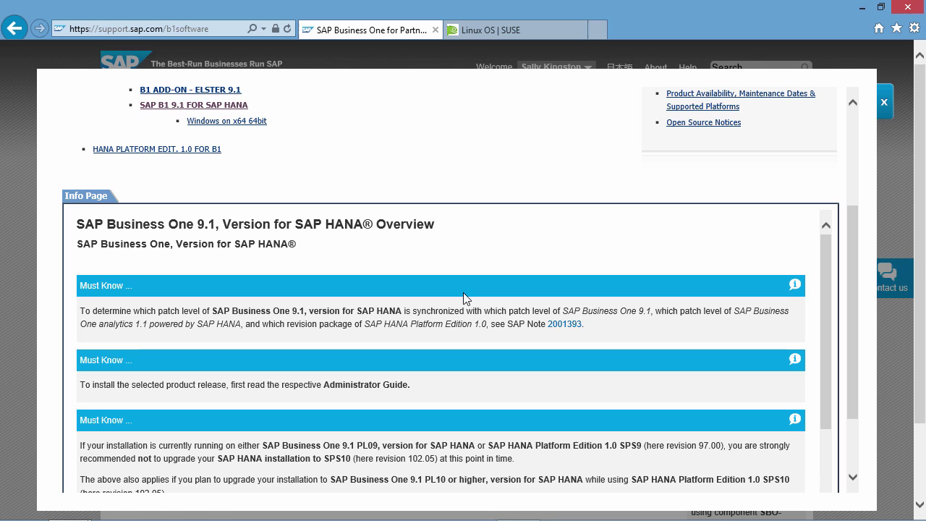
pyautogui.click(571, 326)
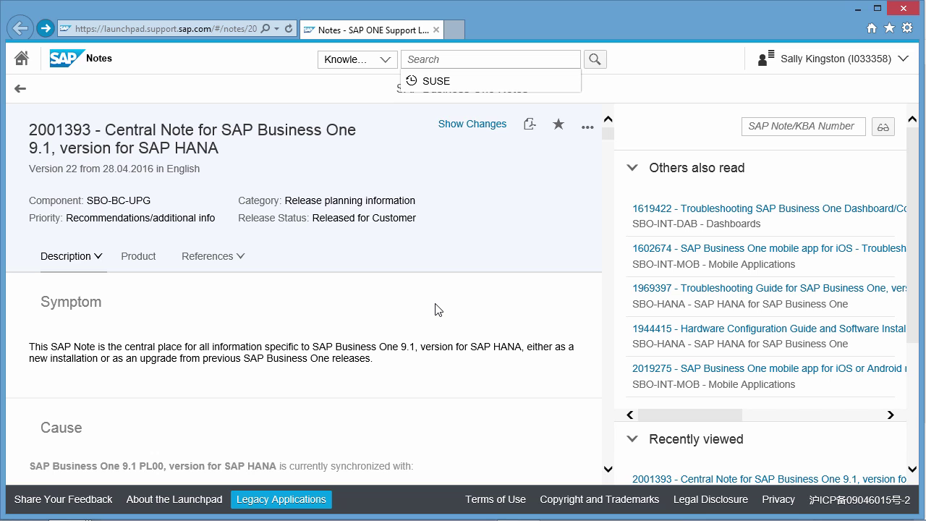
pyautogui.scroll(-5, 434, 309)
pyautogui.hotkey('ctrl', 'f')
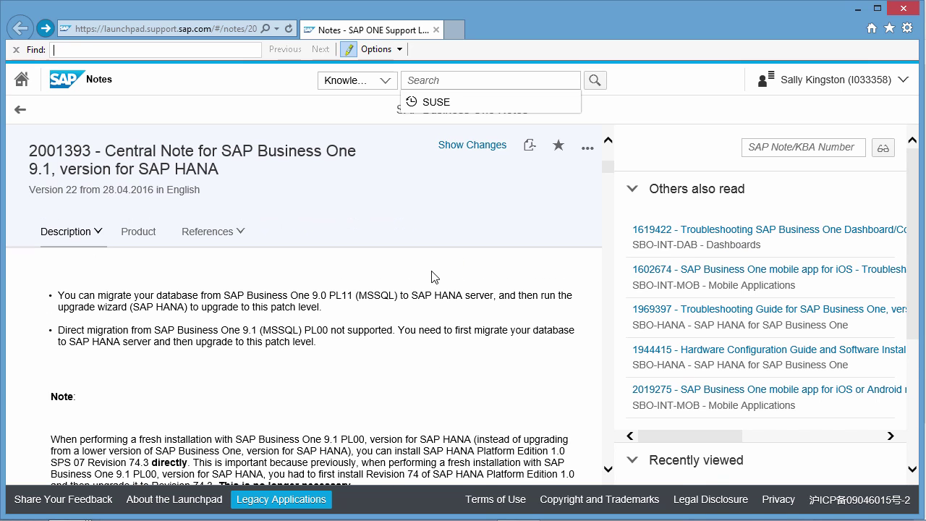
pyautogui.write('suse')
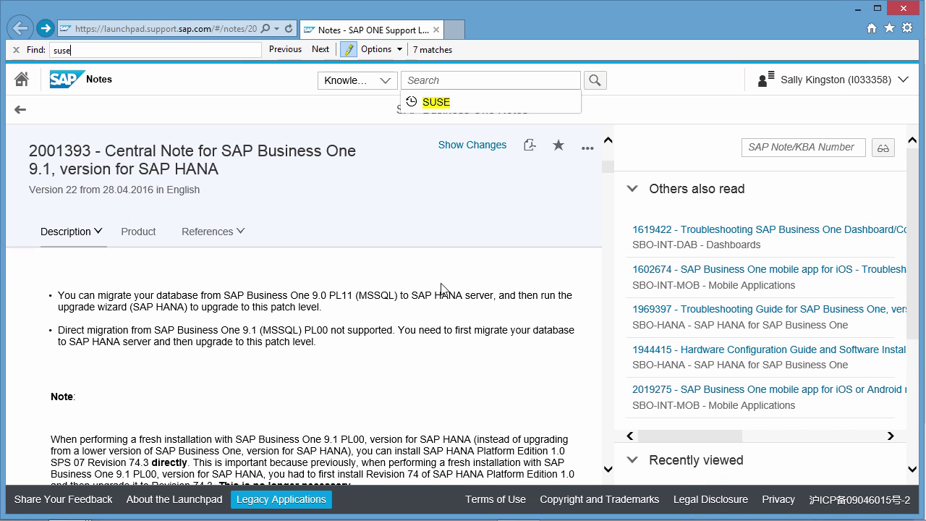
pyautogui.press('Return')
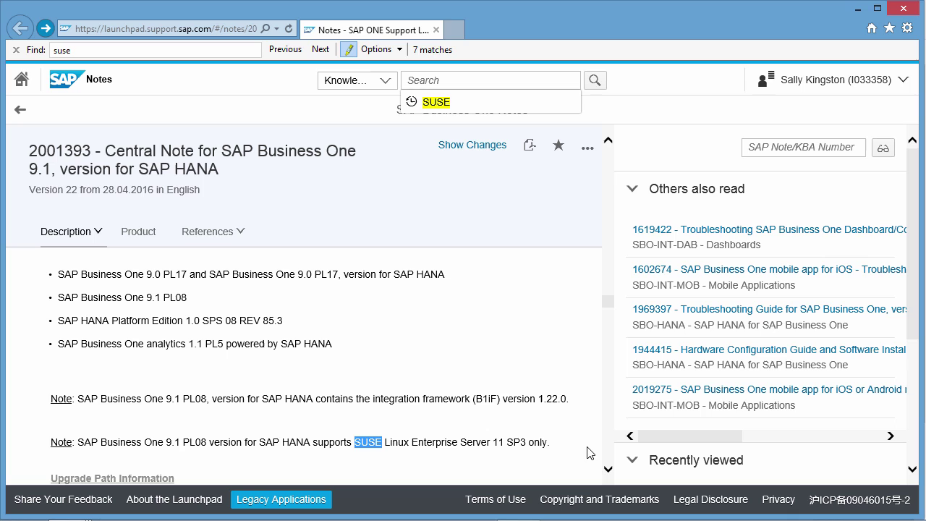
pyautogui.click(318, 49)
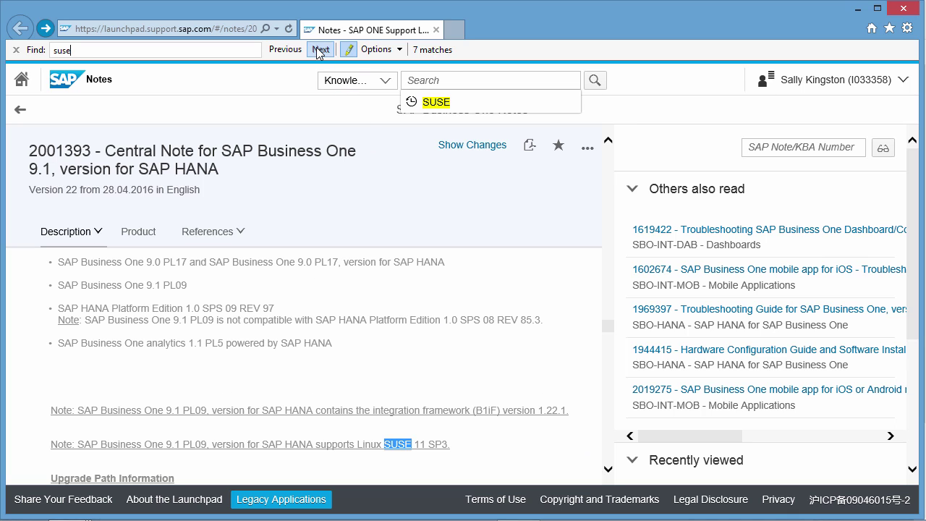
pyautogui.click(318, 49)
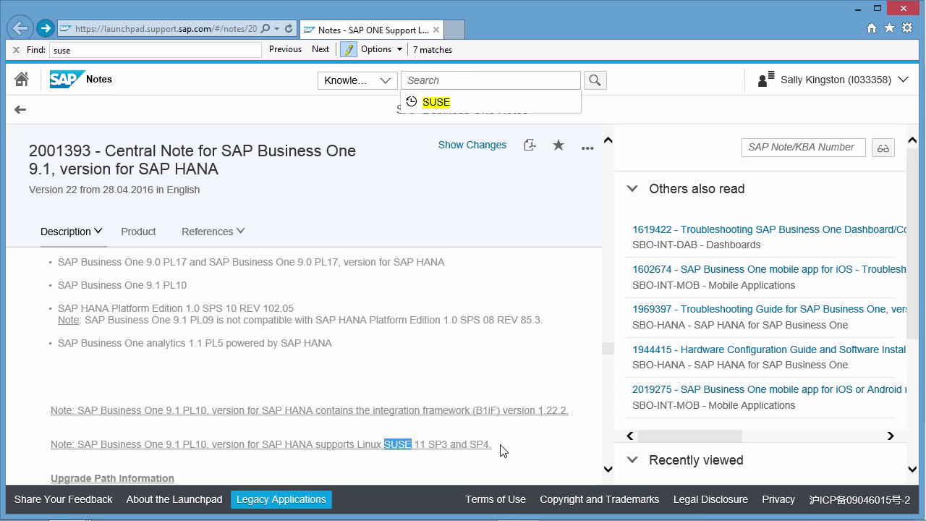
pyautogui.click(503, 450)
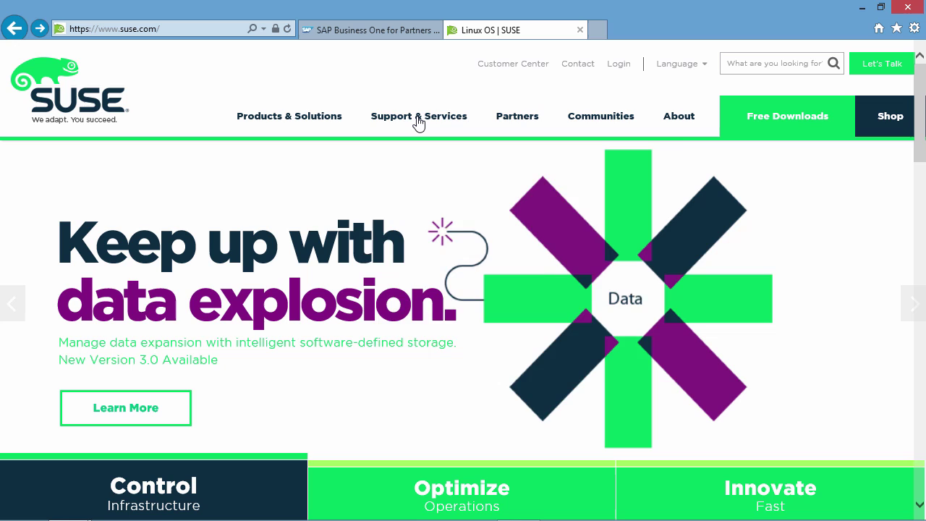
# Step: Open the Product Support Lifecycle table from the support policy page on the SUSE website
pyautogui.moveTo(419, 121)
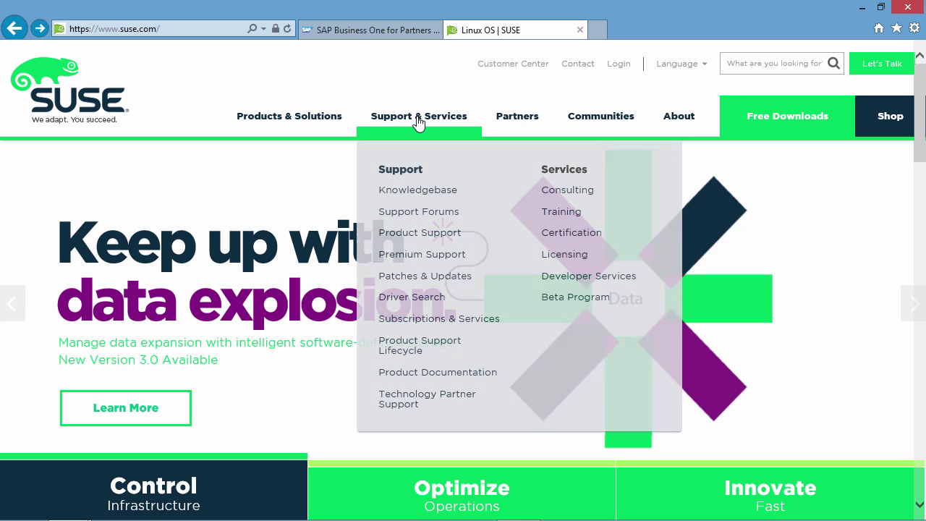
pyautogui.click(422, 345)
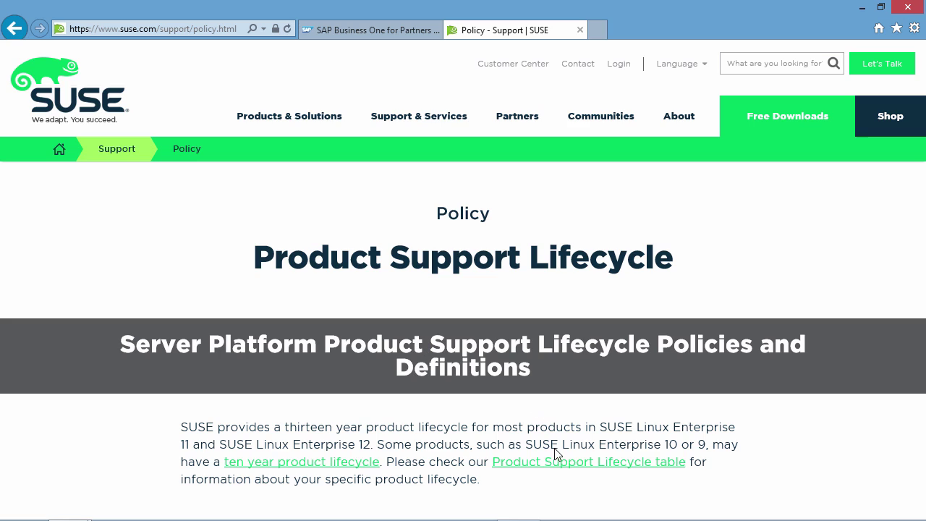
pyautogui.click(626, 468)
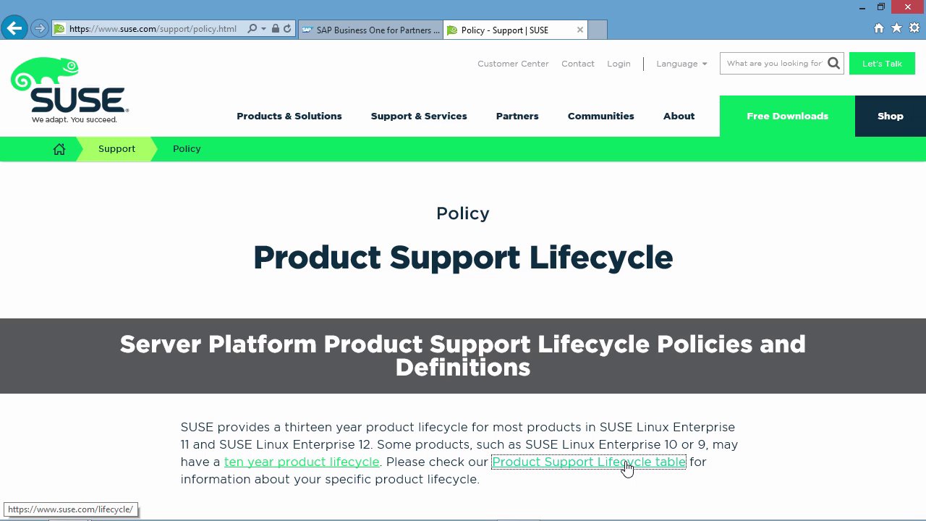
# Step: Expand SUSE Linux Enterprise Server 11 in the lifecycle table and examine the support end dates of its SP3 service pack
pyautogui.scroll(-1, 669, 423)
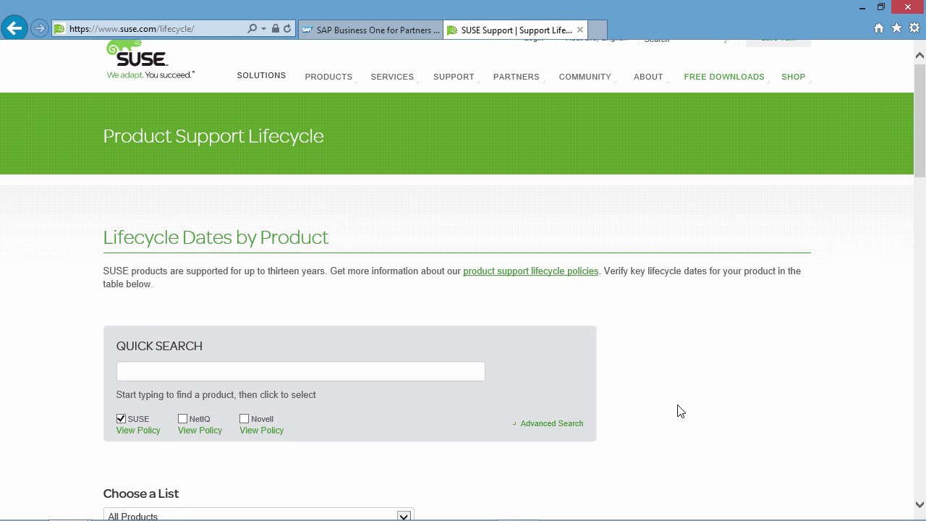
pyautogui.scroll(-15, 680, 410)
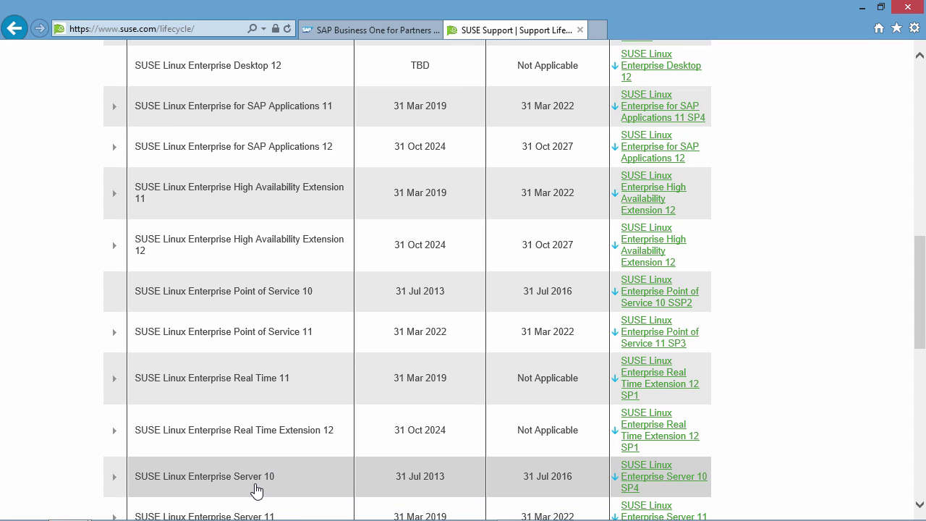
pyautogui.scroll(-2, 258, 489)
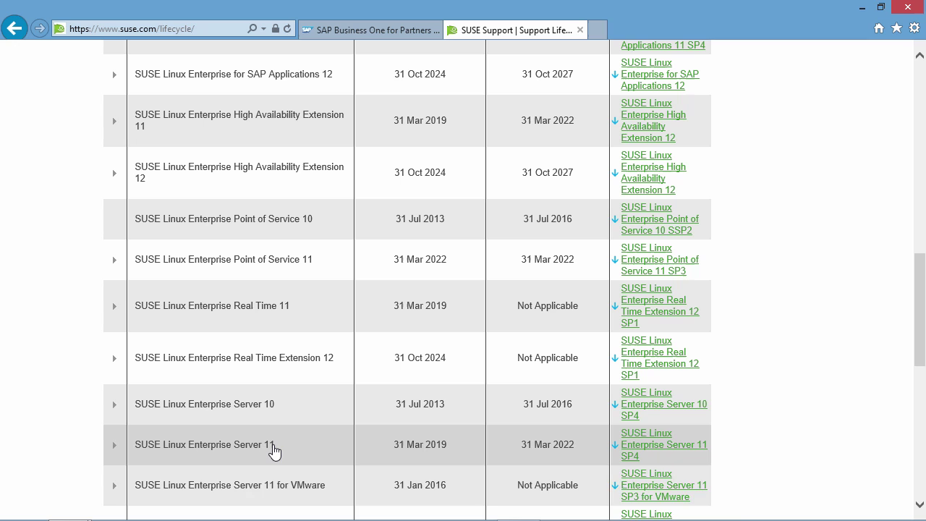
pyautogui.click(273, 450)
pyautogui.scroll(-3, 275, 446)
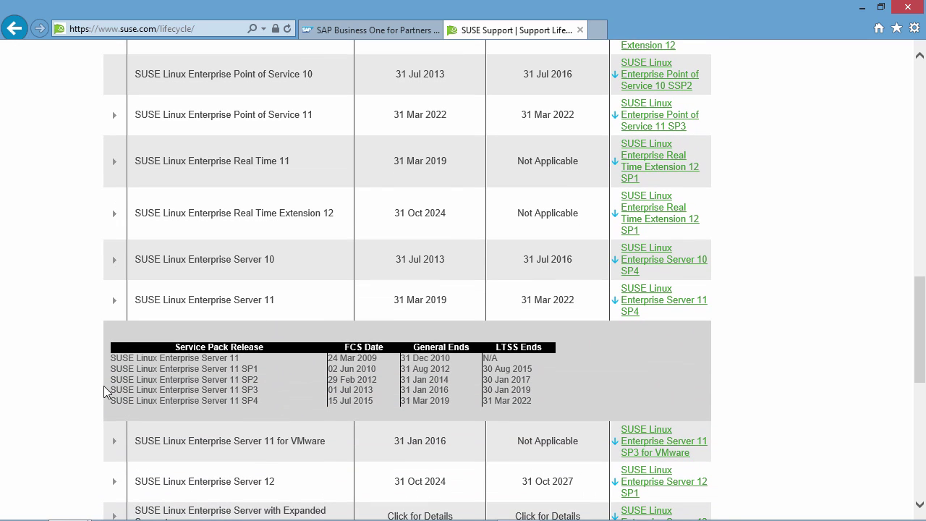
pyautogui.moveTo(111, 389); pyautogui.dragTo(459, 391)
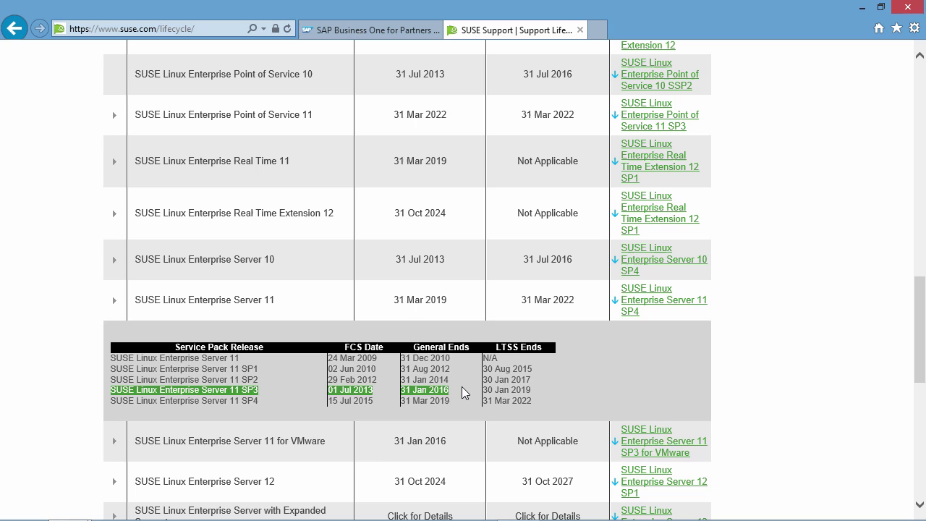
pyautogui.click(462, 386)
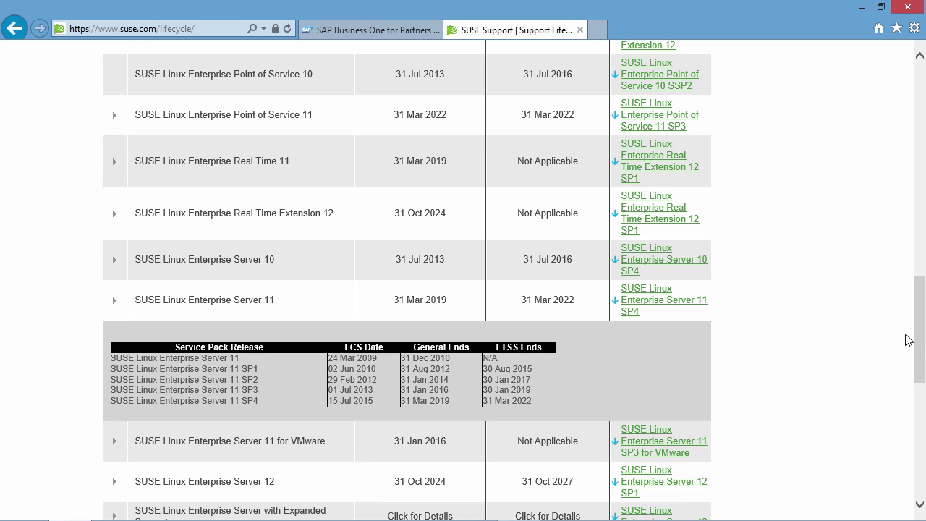
# Step: Return to the SUSE home page and open the free Server 11 SP4 trial download for AMD64/Intel 64
pyautogui.moveTo(921, 331); pyautogui.dragTo(922, 96)
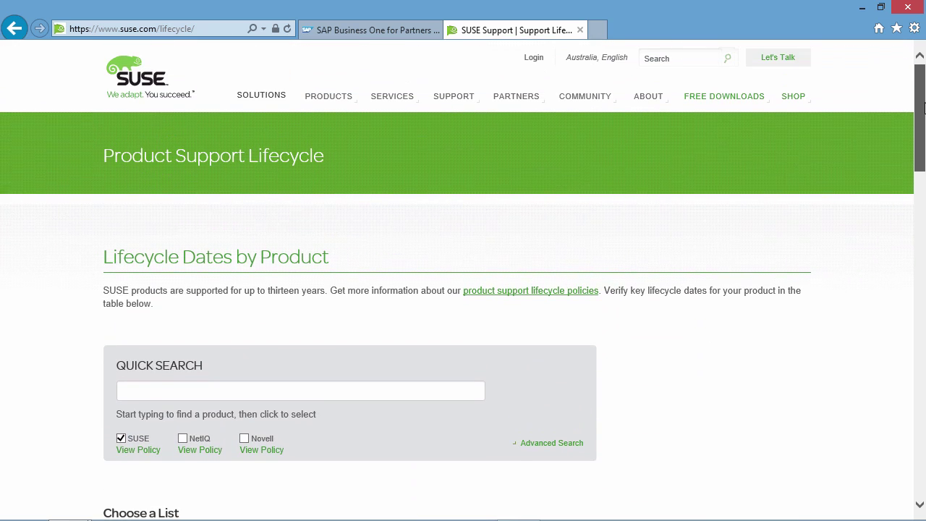
pyautogui.click(138, 83)
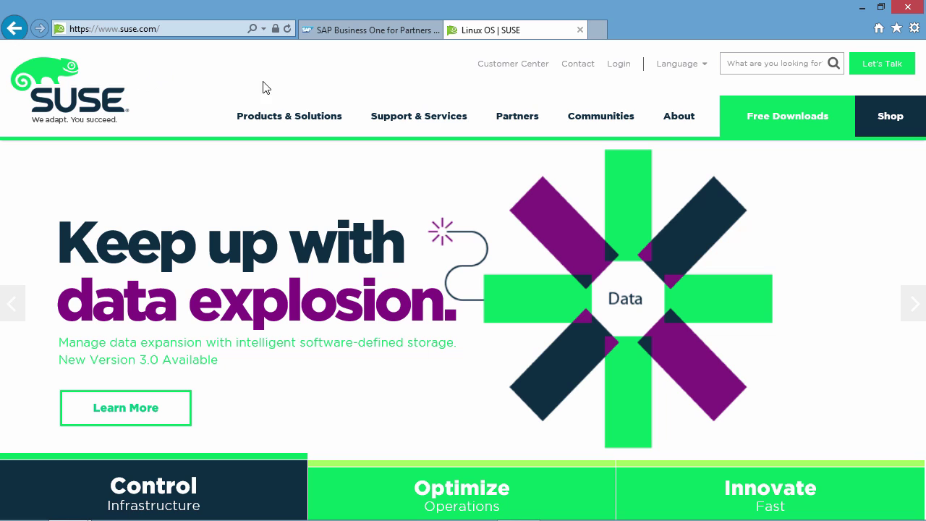
pyautogui.click(796, 118)
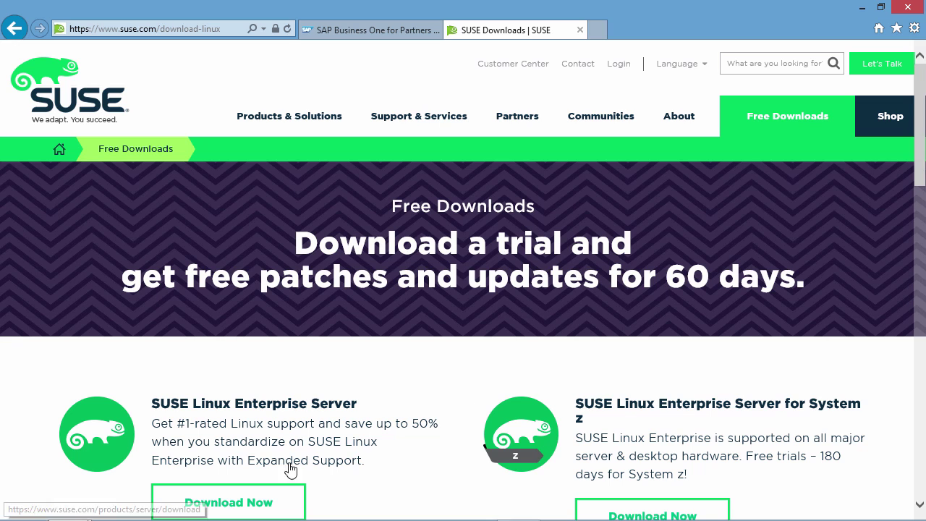
pyautogui.click(243, 504)
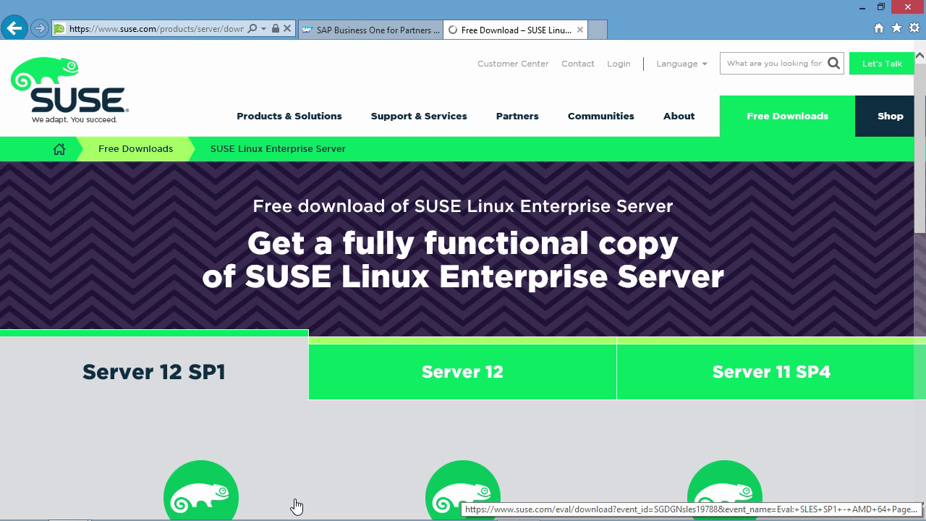
pyautogui.scroll(-2, 818, 411)
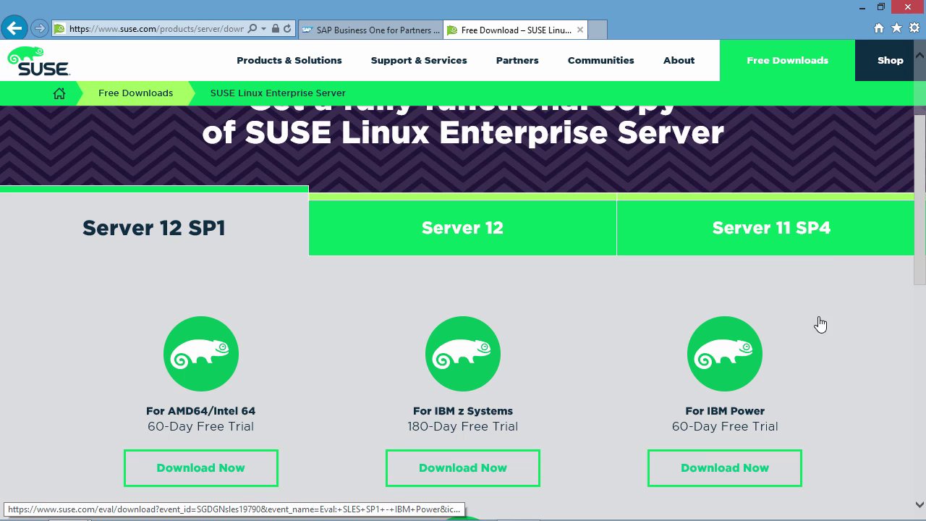
pyautogui.click(817, 229)
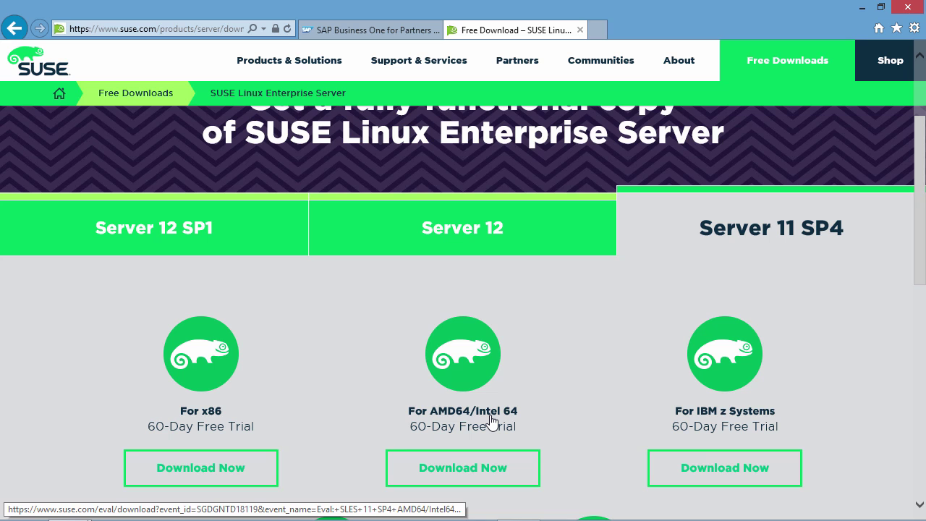
pyautogui.click(477, 470)
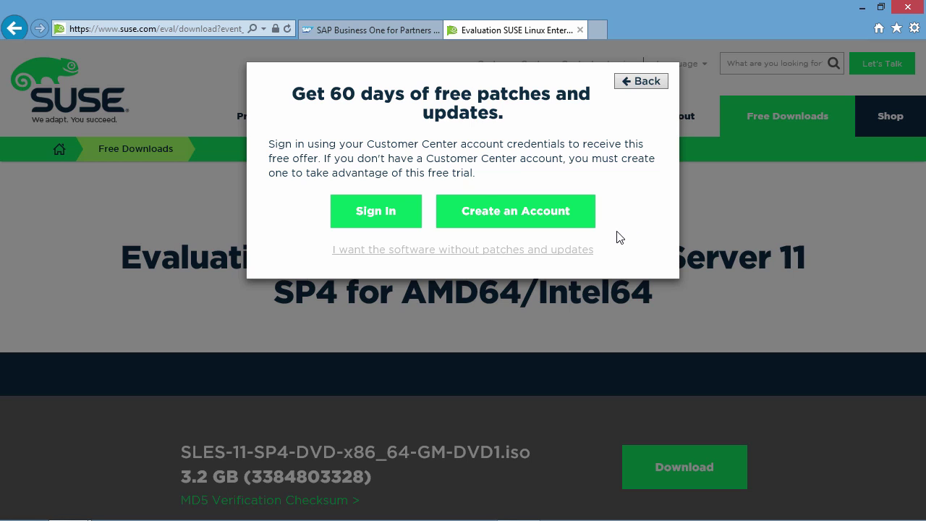
# Step: View the form for getting the software without patches and updates, and go back to the download options
pyautogui.click(527, 250)
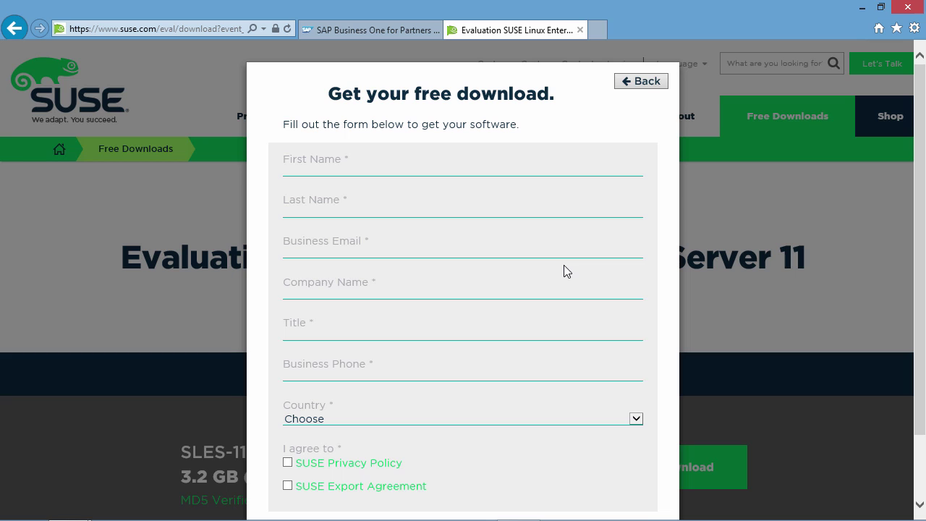
pyautogui.click(650, 81)
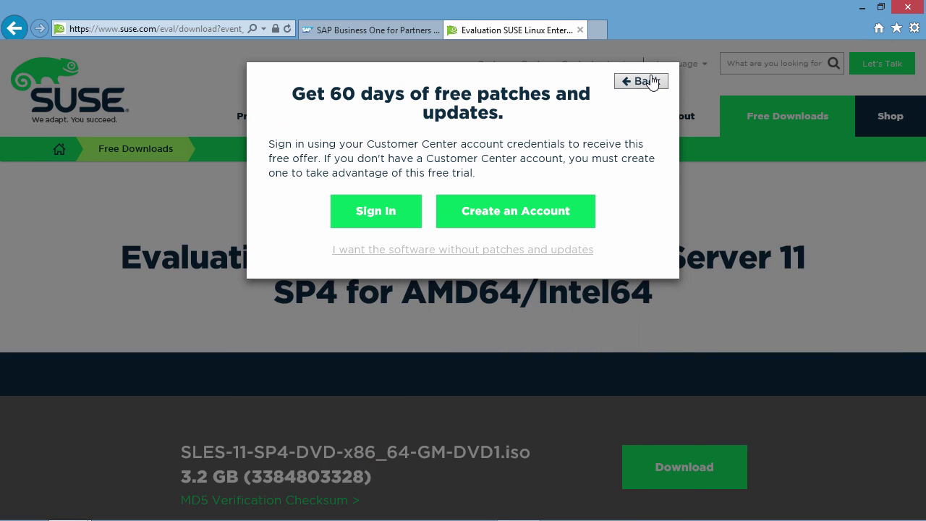
pyautogui.click(650, 82)
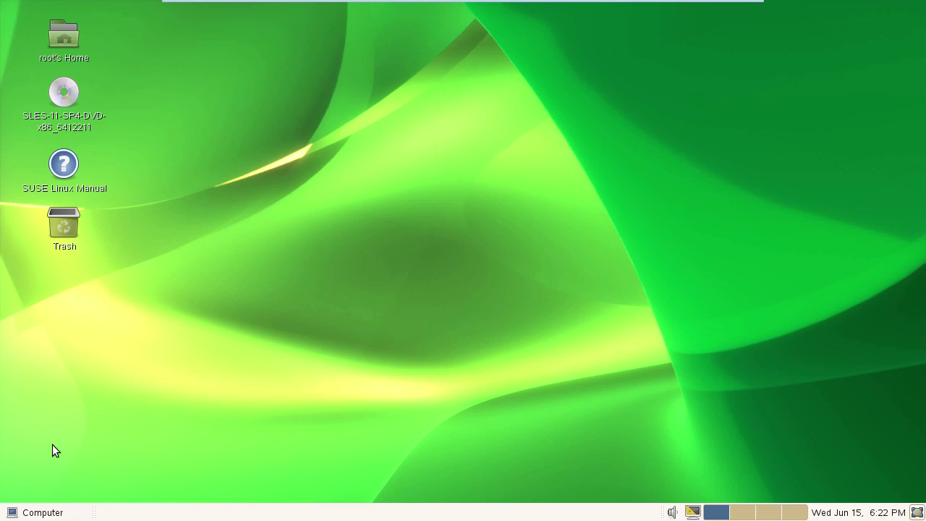
# Step: Switch to the SUSE Linux desktop, start YaST and show its Software group
pyautogui.click(49, 511)
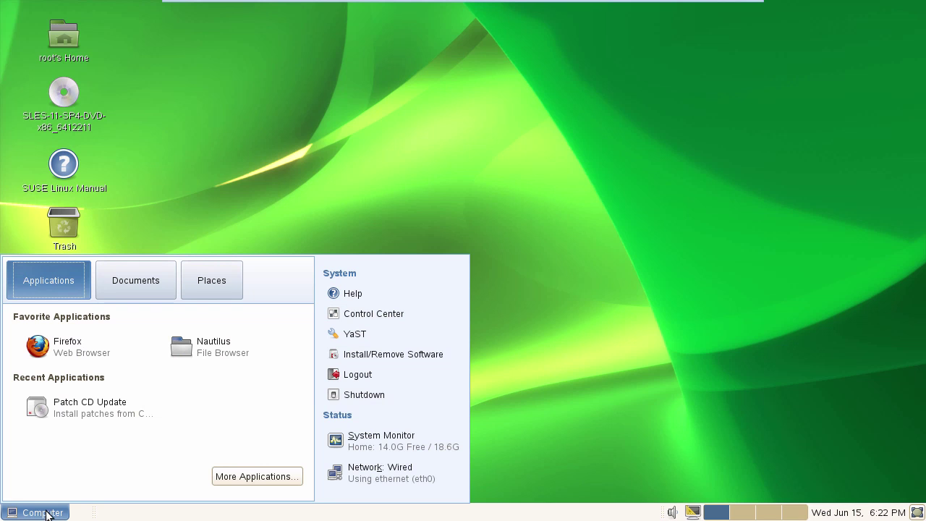
pyautogui.click(354, 337)
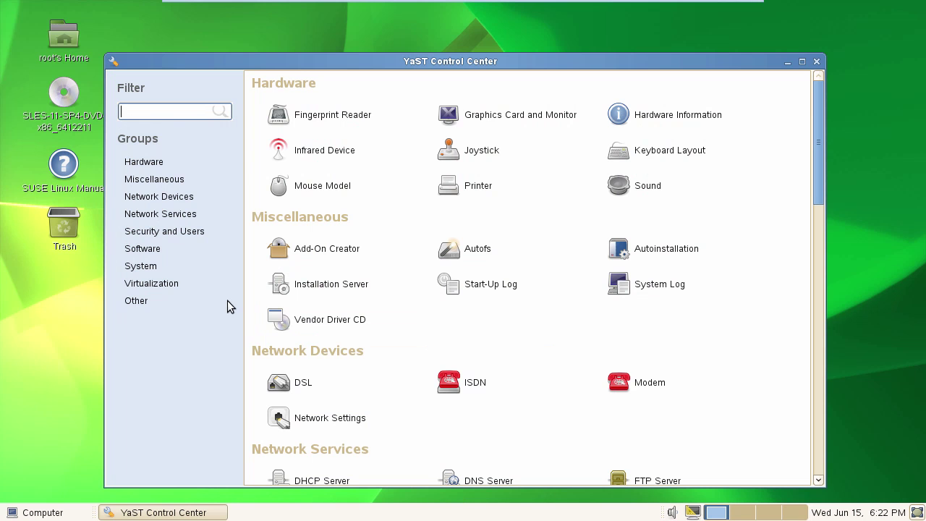
pyautogui.click(150, 253)
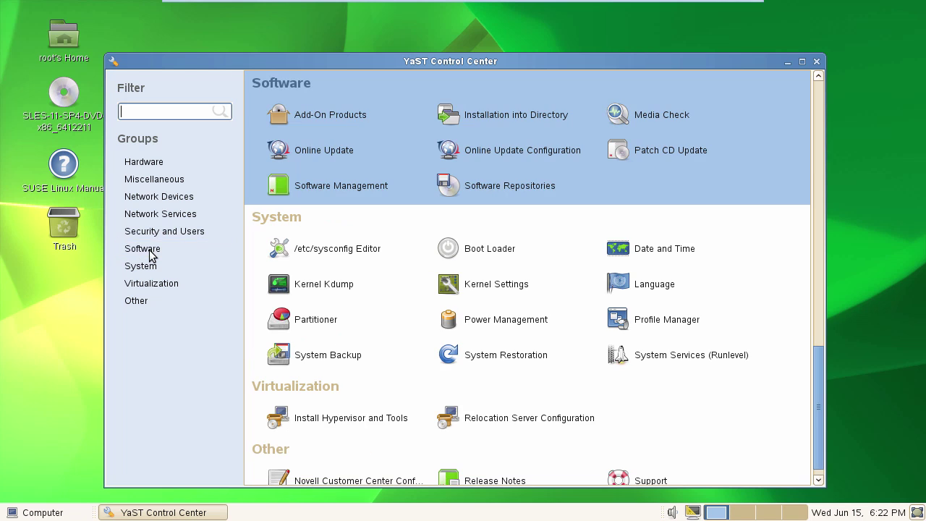
# Step: Start a Patch CD Update, proceed without registering the system, and load the service pack from DVD with repository description files downloaded
pyautogui.click(656, 156)
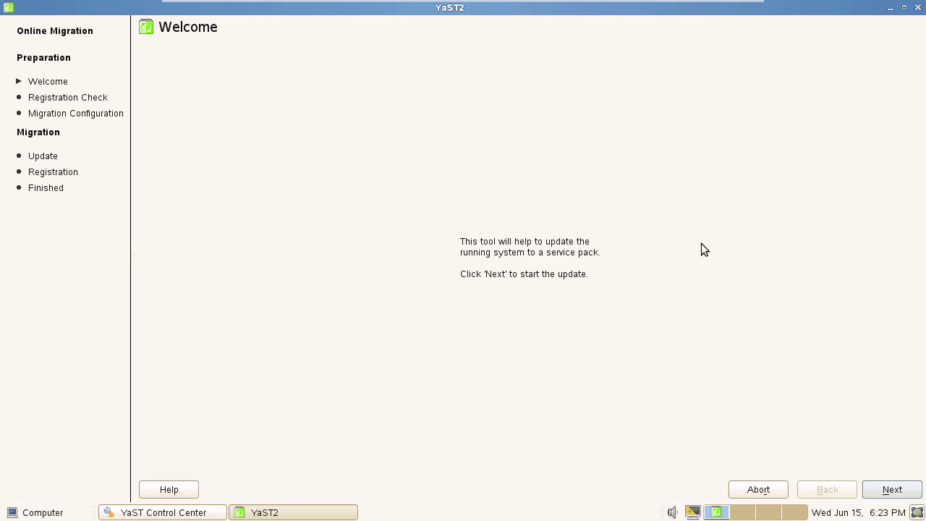
pyautogui.click(901, 490)
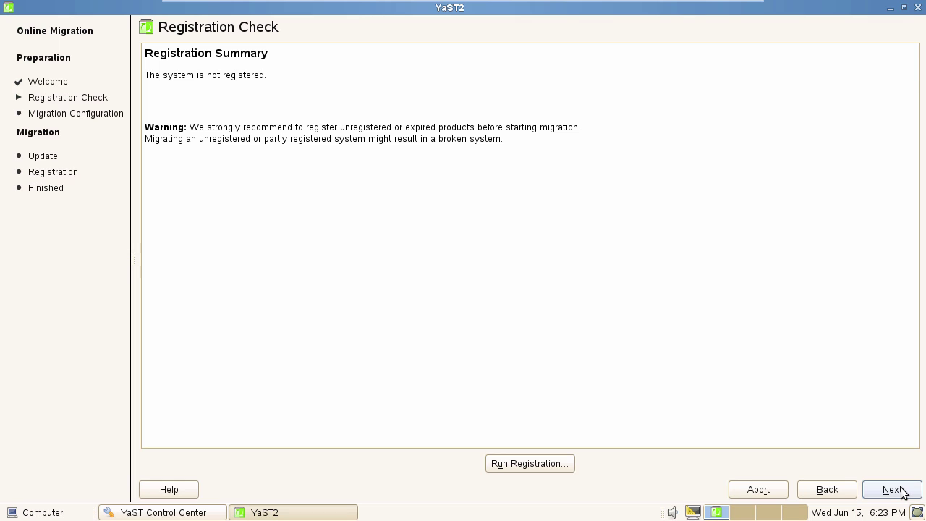
pyautogui.click(901, 490)
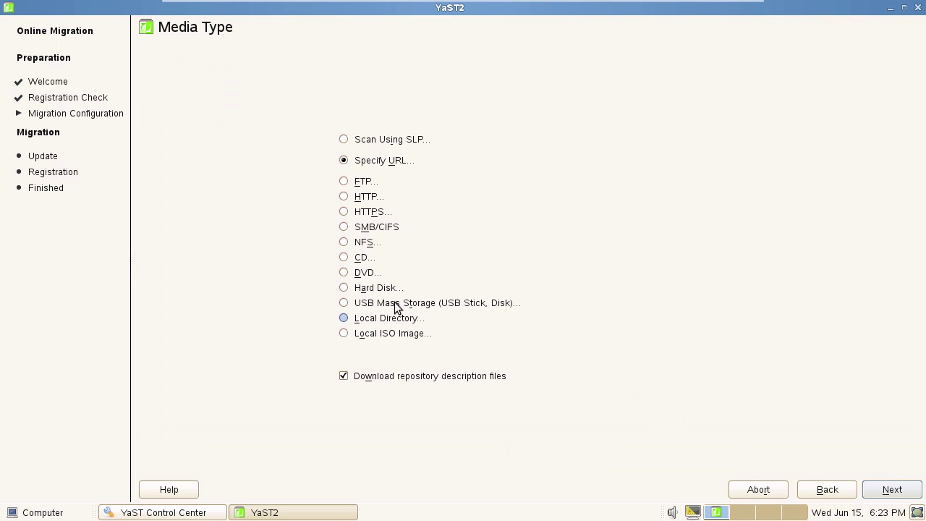
pyautogui.click(347, 274)
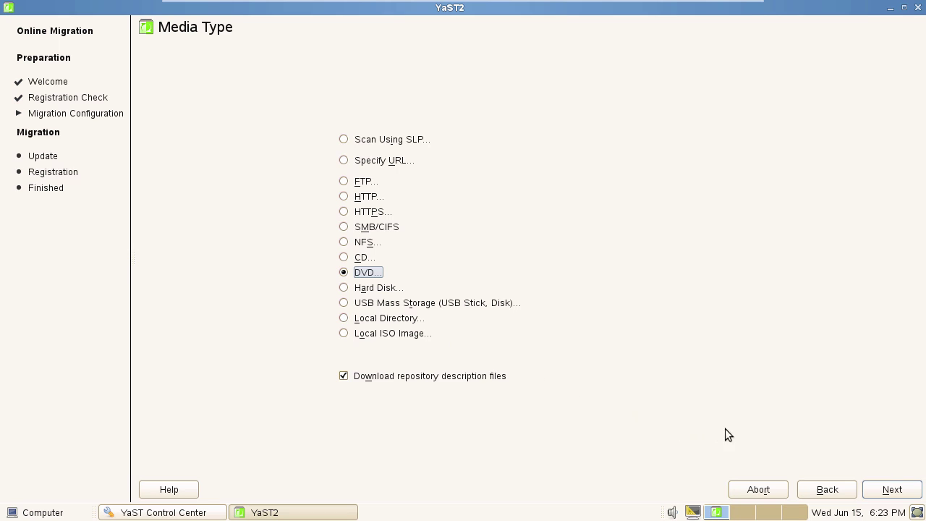
pyautogui.click(886, 485)
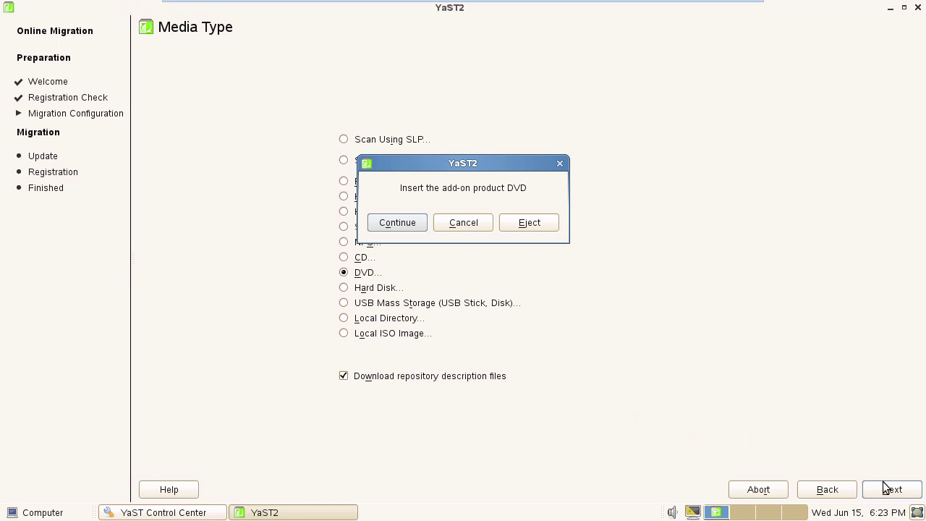
pyautogui.click(412, 227)
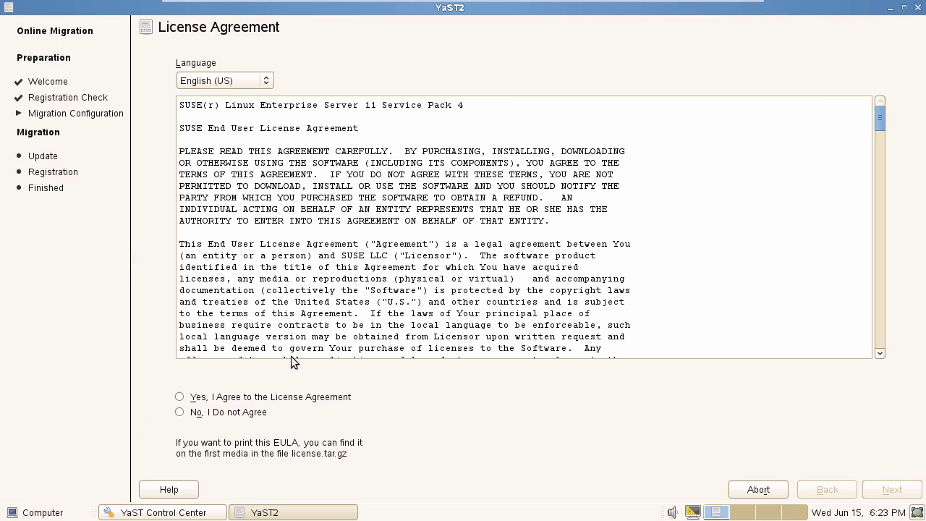
# Step: Agree to the SUSE Linux Enterprise Server 11 Service Pack 4 license and accept both the SP3 and SP4 migration repositories
pyautogui.click(179, 396)
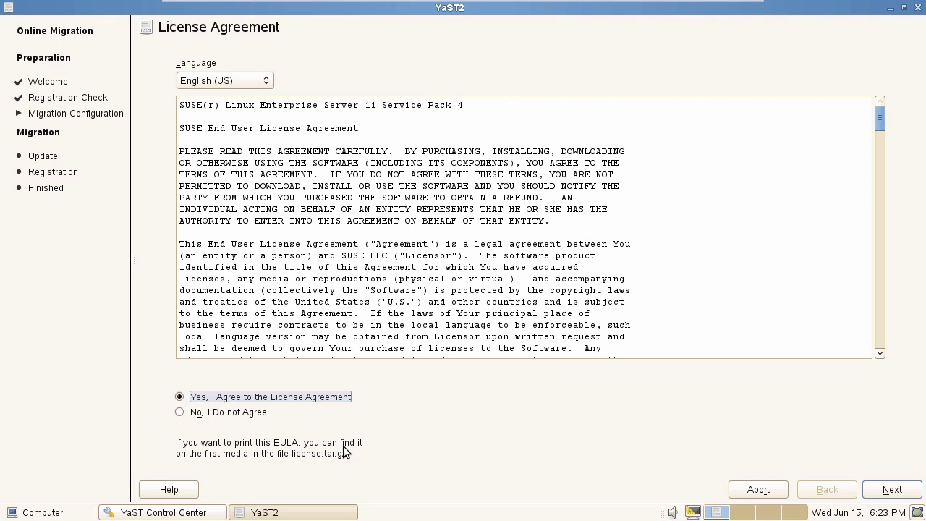
pyautogui.click(892, 492)
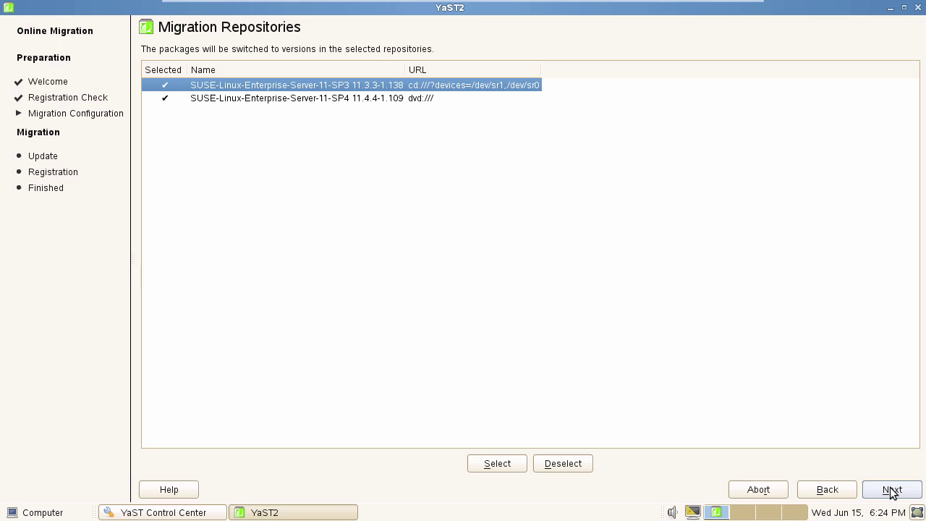
pyautogui.click(892, 491)
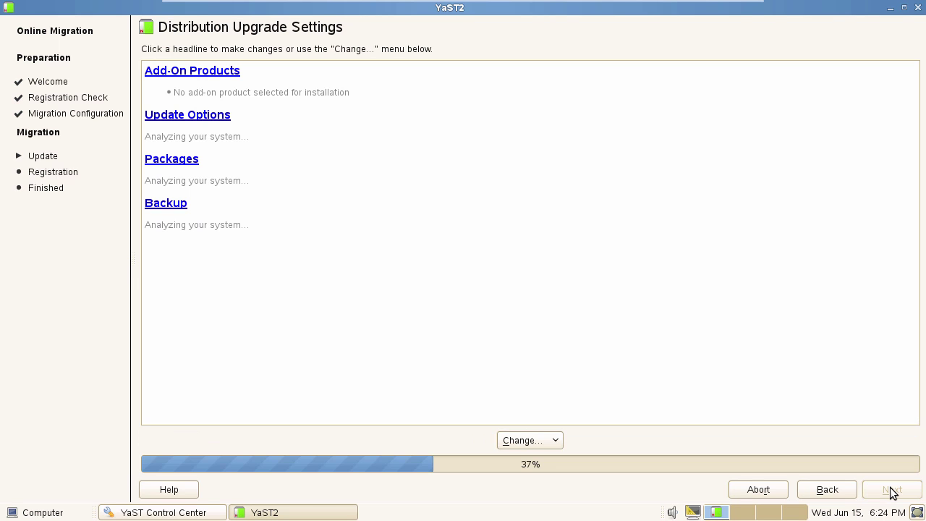
# Step: Accept the proposed distribution upgrade settings, run the update, and acknowledge the reboot notice to reach the registration stage
pyautogui.click(892, 491)
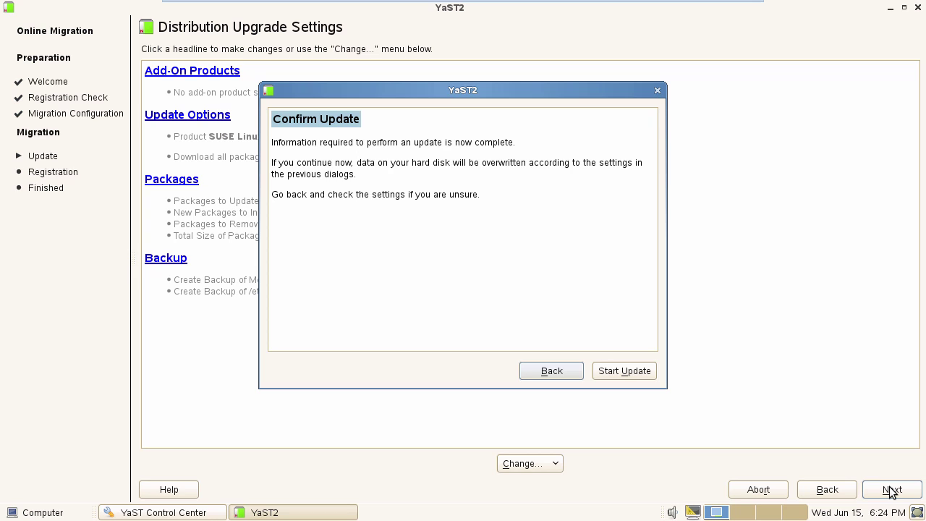
pyautogui.click(623, 371)
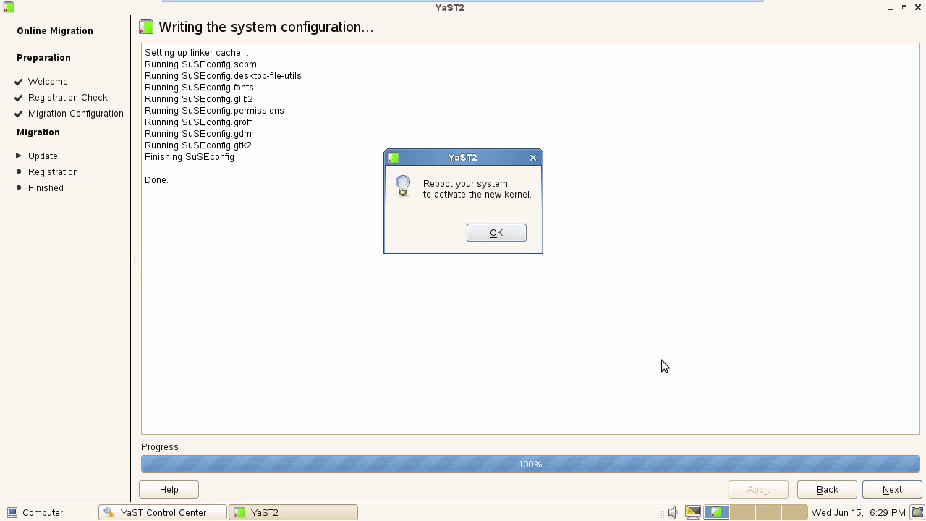
pyautogui.click(516, 236)
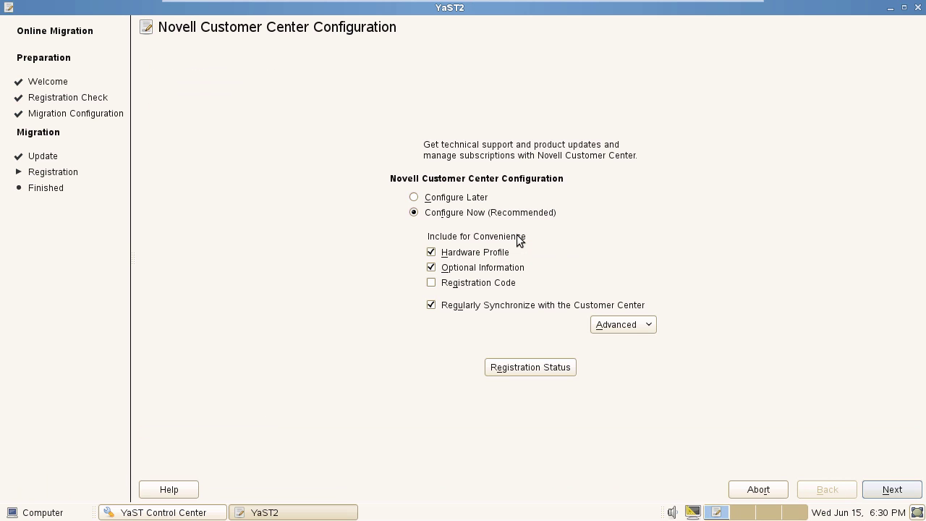